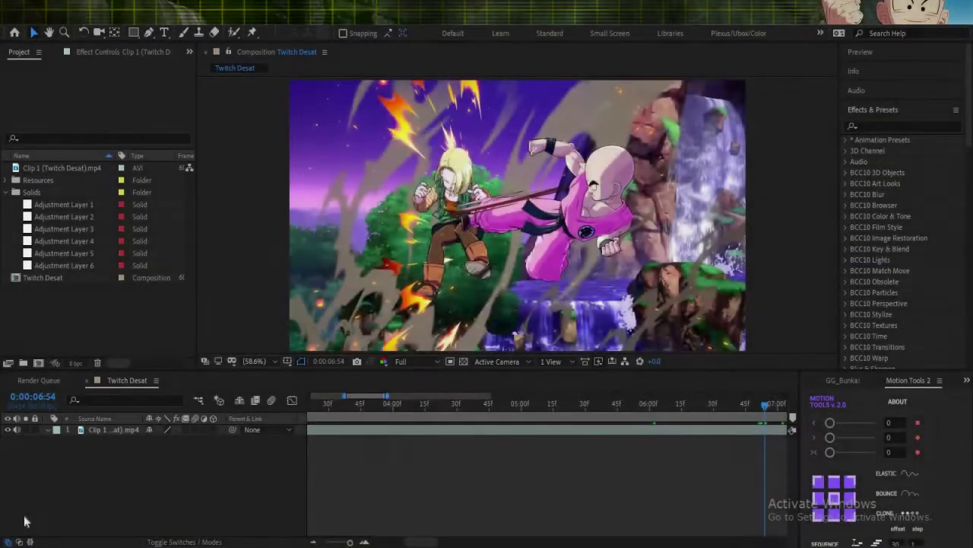
Add an adjustment layer above Clip 1 and apply Video Copilot's Twitch effect to it.
click(102, 430)
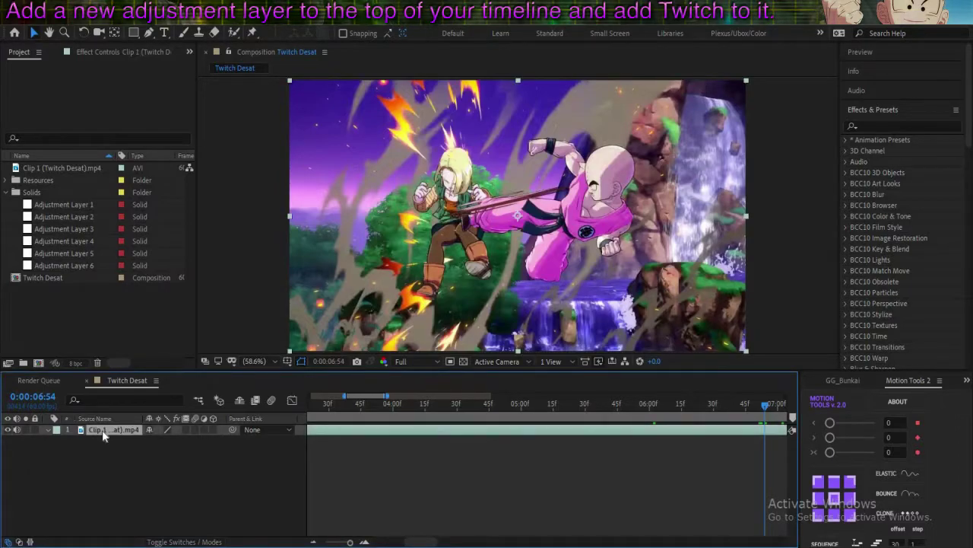
key(ctrl+alt+y)
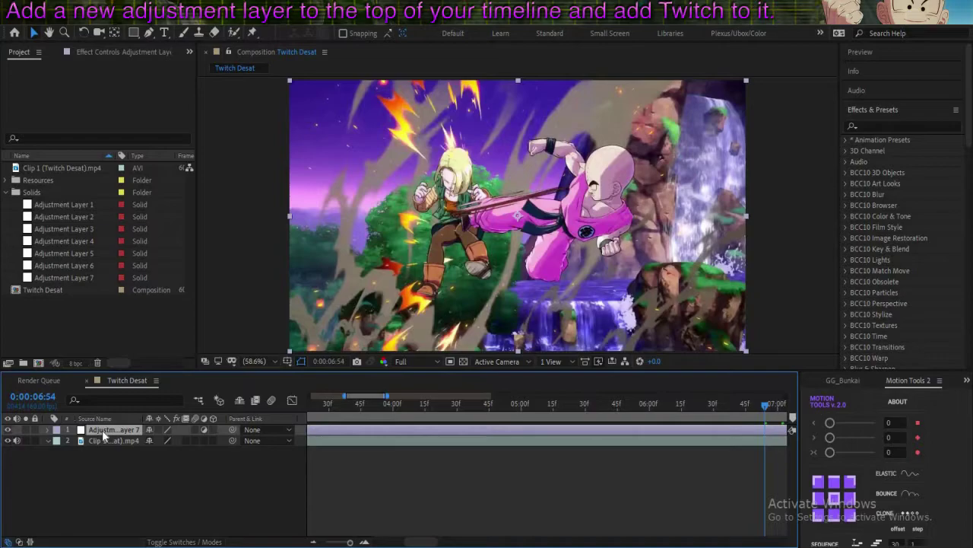
click(926, 127)
text(twitch)
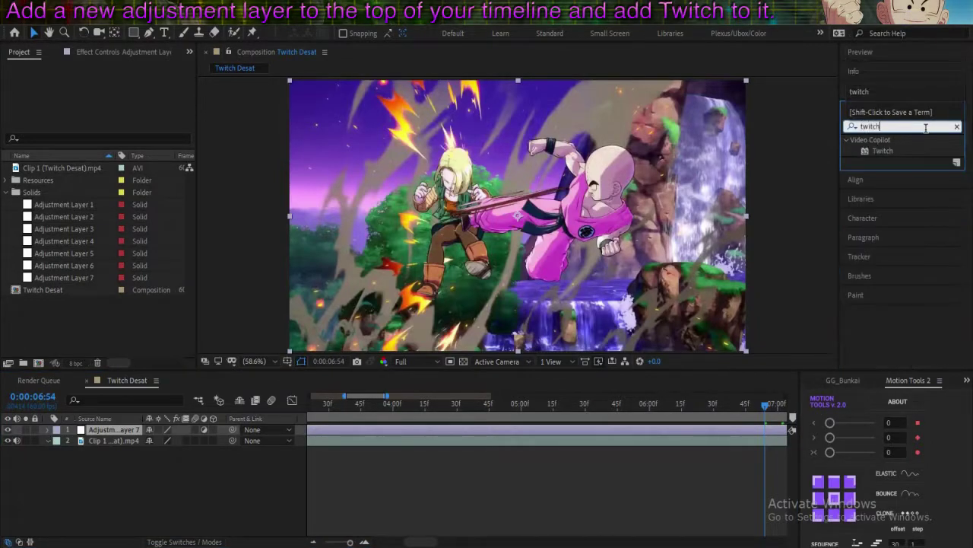
double_click(869, 151)
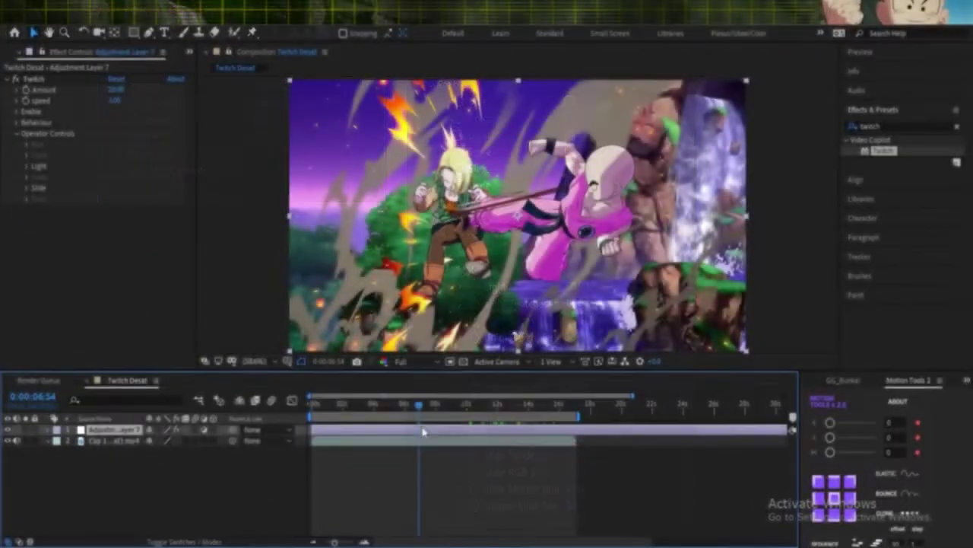
Split the Twitch adjustment layer at the first glitch frame and where that glitch begins.
drag(358, 405, 372, 414)
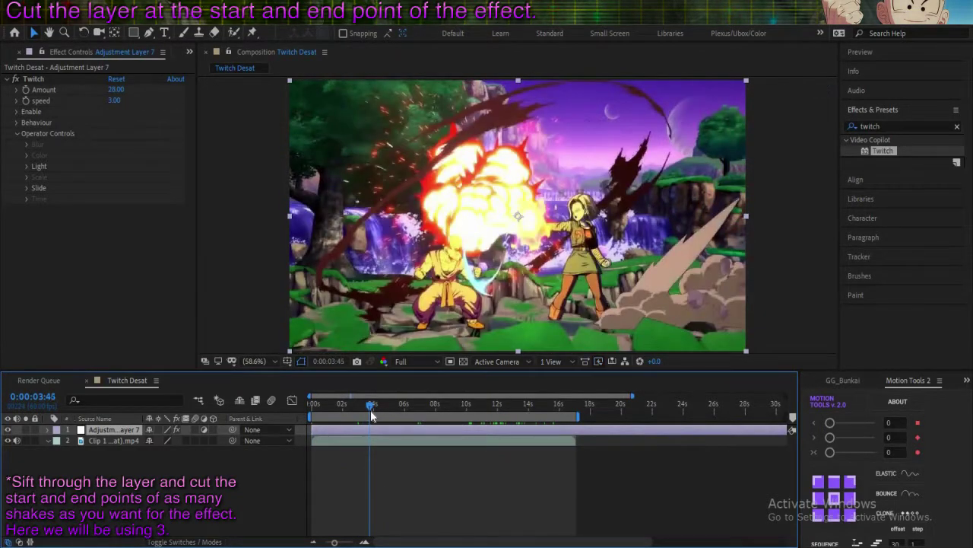
mouse_move(372, 414)
mouse_down()
mouse_move(325, 408)
mouse_move(328, 433)
mouse_up()
key(ctrl+shift+d)
key(ctrl+shift+d)
key(ctrl+shift+d)
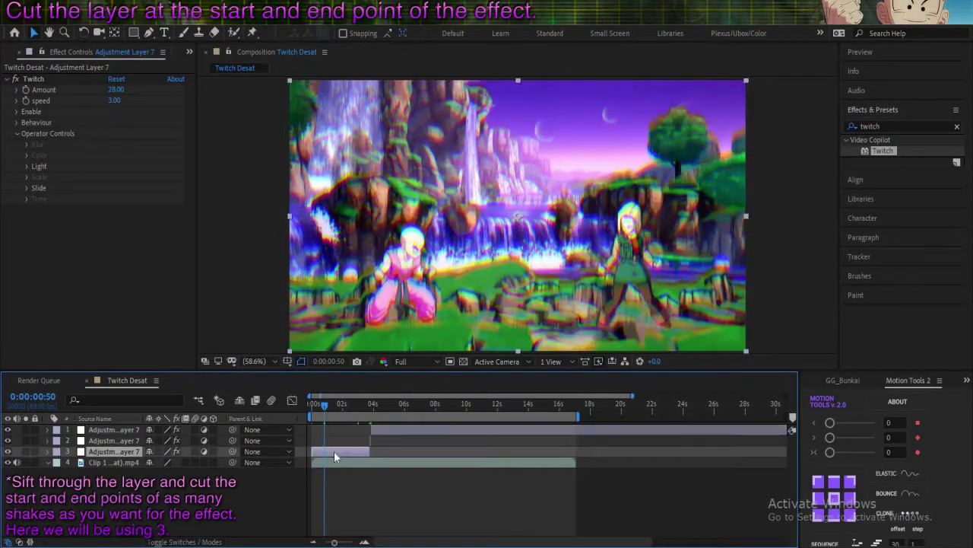
key(Page_Up)
key(Page_Up)
key(Page_Up)
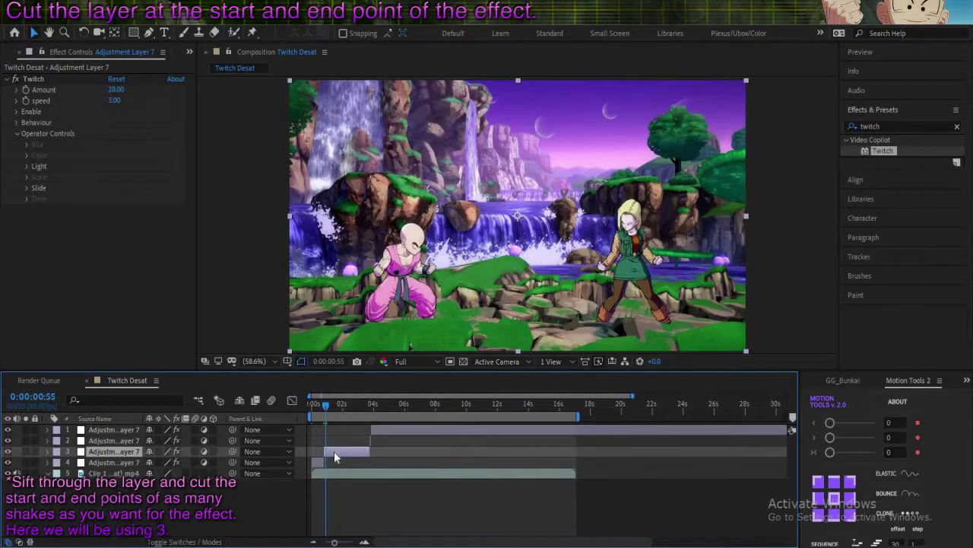
key(Page_Up)
key(Page_Up)
key(Page_Up)
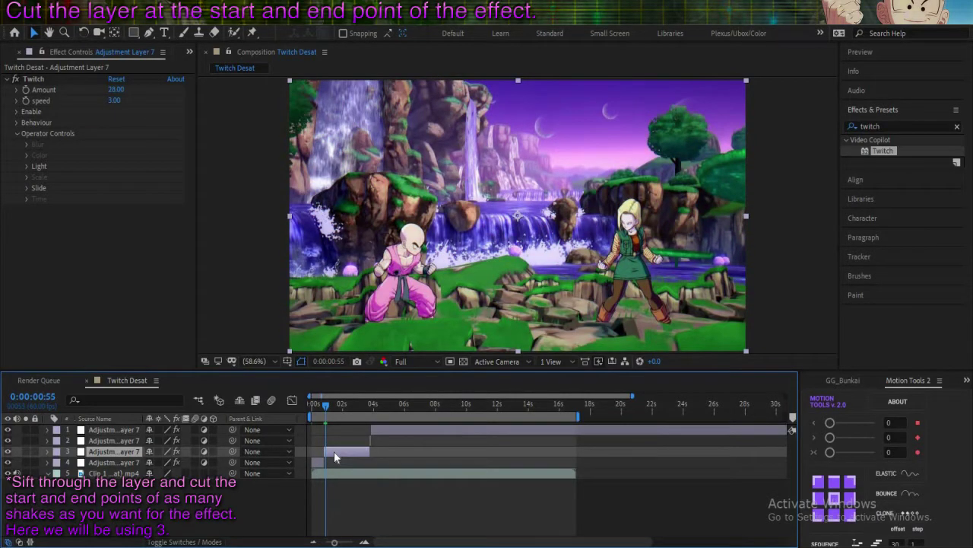
key(ctrl+shift+d)
Split the layer at the next glitch burst's end and boundary, then delete an unused piece.
drag(342, 409, 347, 411)
key(Page_Down)
key(Page_Down)
key(Page_Down)
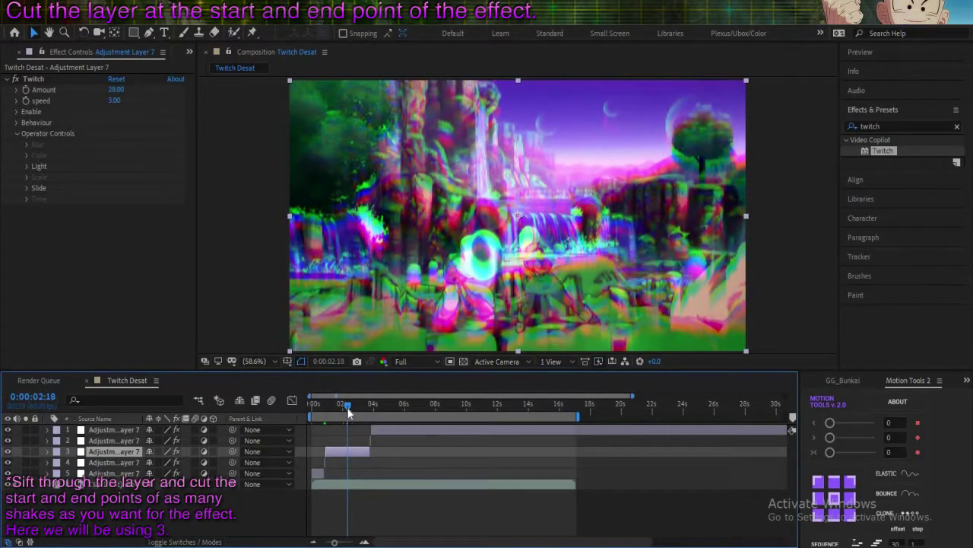
key(Page_Down)
key(Page_Down)
key(Page_Down)
key(Page_Down)
key(Page_Down)
key(Page_Down)
key(ctrl+shift+d)
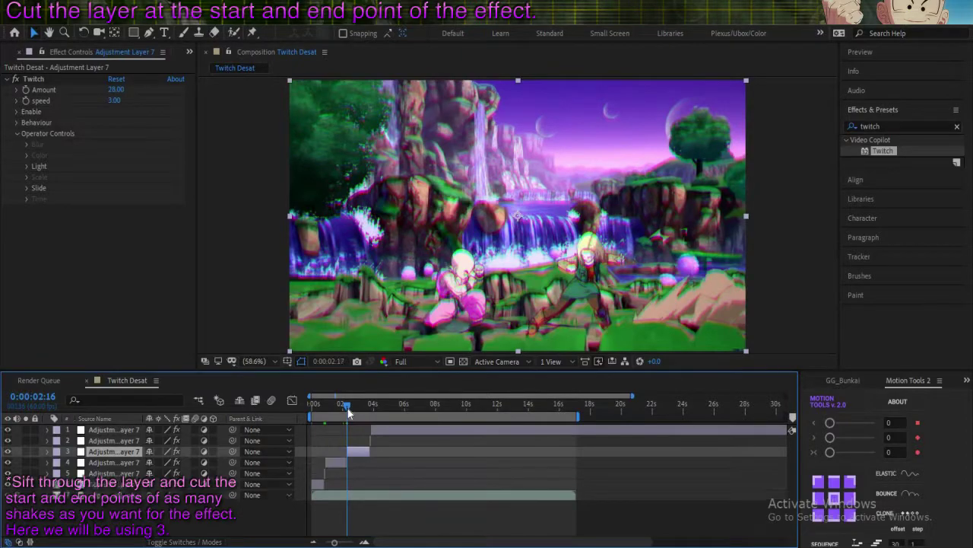
key(Page_Down)
key(Page_Down)
key(Page_Down)
key(Page_Down)
key(Page_Down)
key(Page_Down)
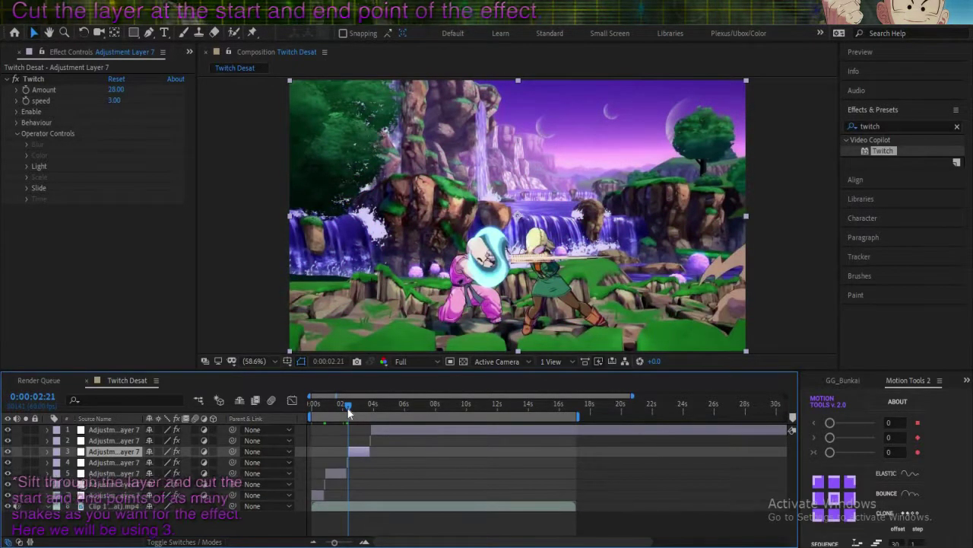
key(ctrl+shift+d)
key(Delete)
Delete two more unused Twitch adjustment-layer pieces.
key(Delete)
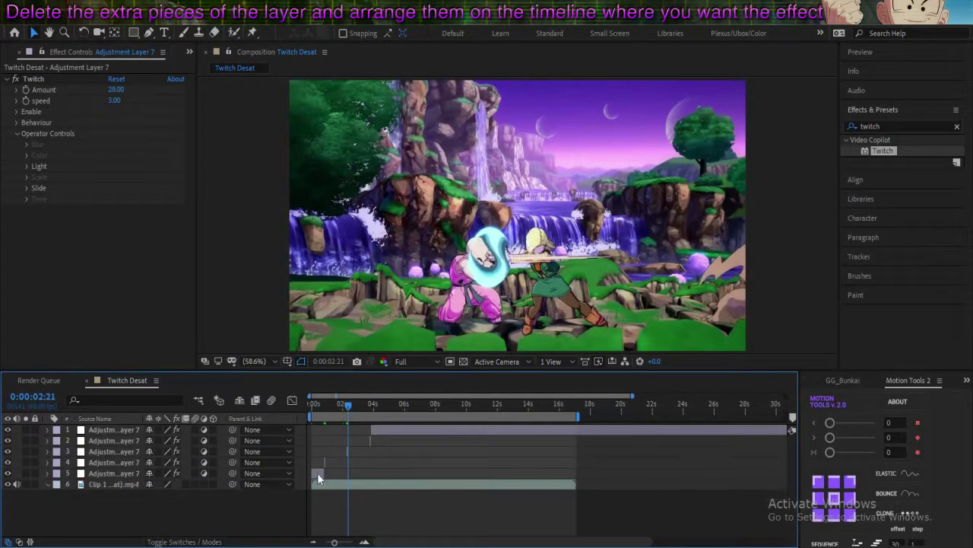
click(317, 472)
key(Delete)
click(397, 429)
key(Delete)
Stagger the remaining Twitch pieces, starting the second at 15:29 and the top at 15:53.
key(space)
click(522, 404)
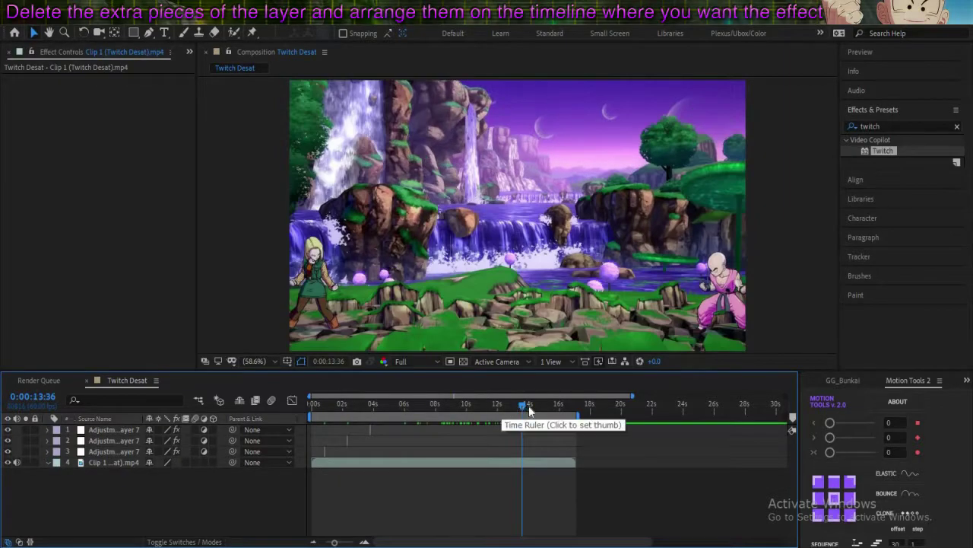
click(154, 450)
shift+click(127, 430)
key(semicolon)
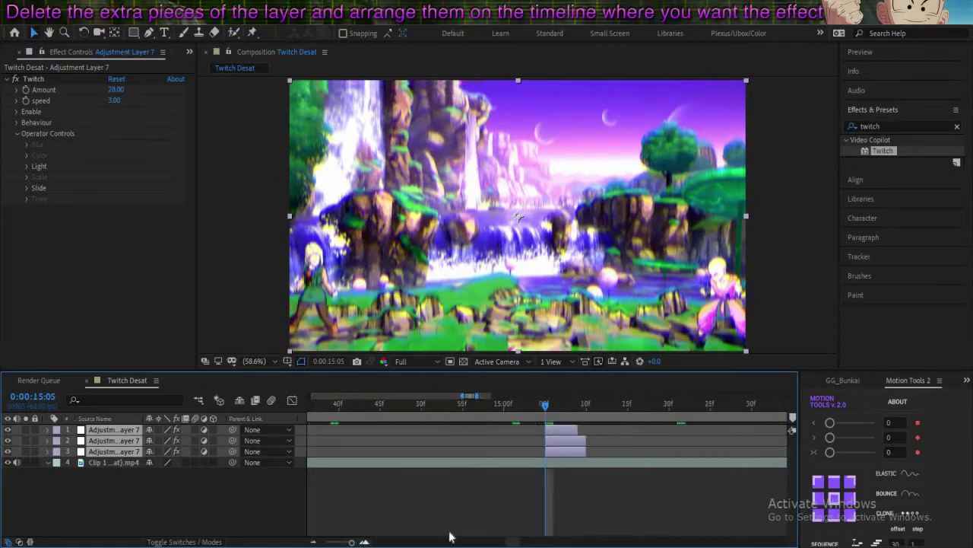
click(565, 454)
key(space)
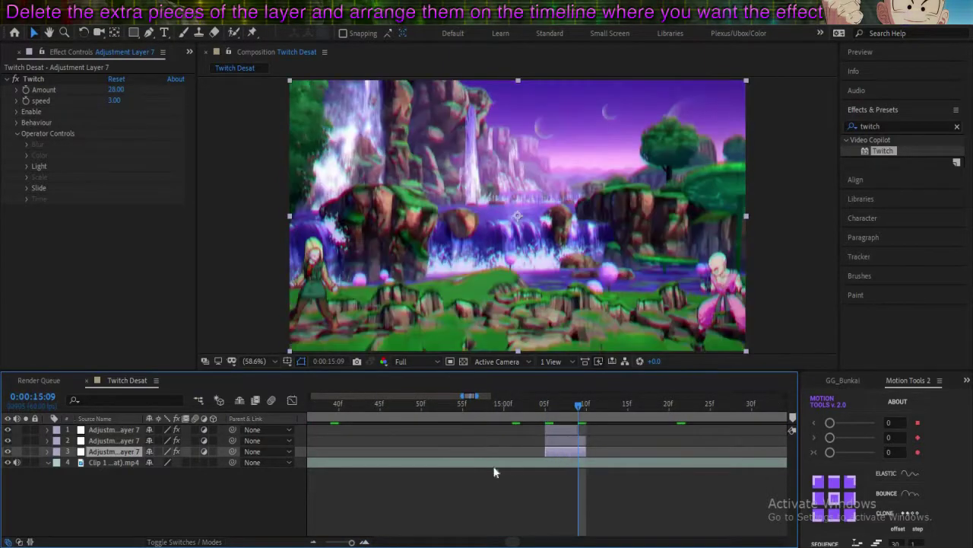
click(556, 438)
key(bracketleft)
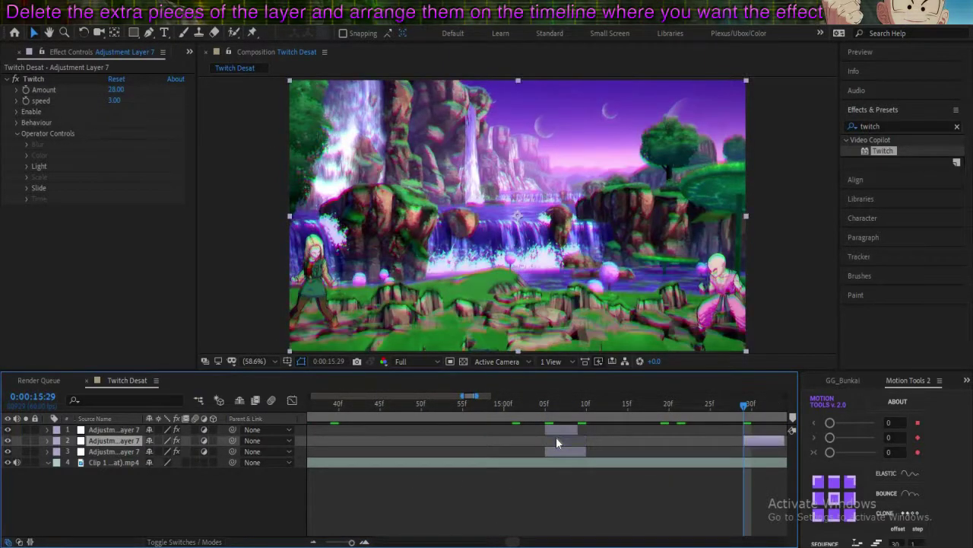
key(space)
click(138, 431)
key(bracketleft)
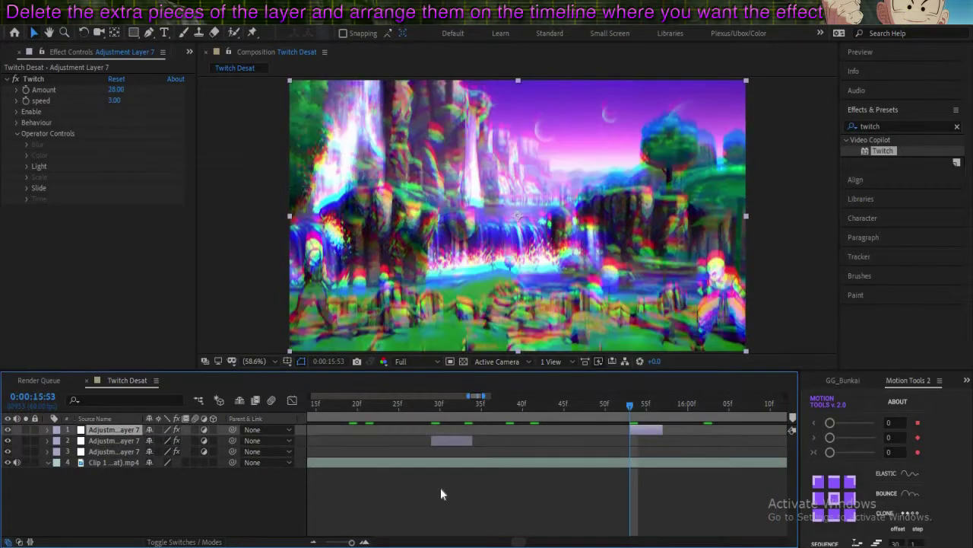
Duplicate the first-burst Twitch piece that starts at 15:05.
click(134, 449)
key(i)
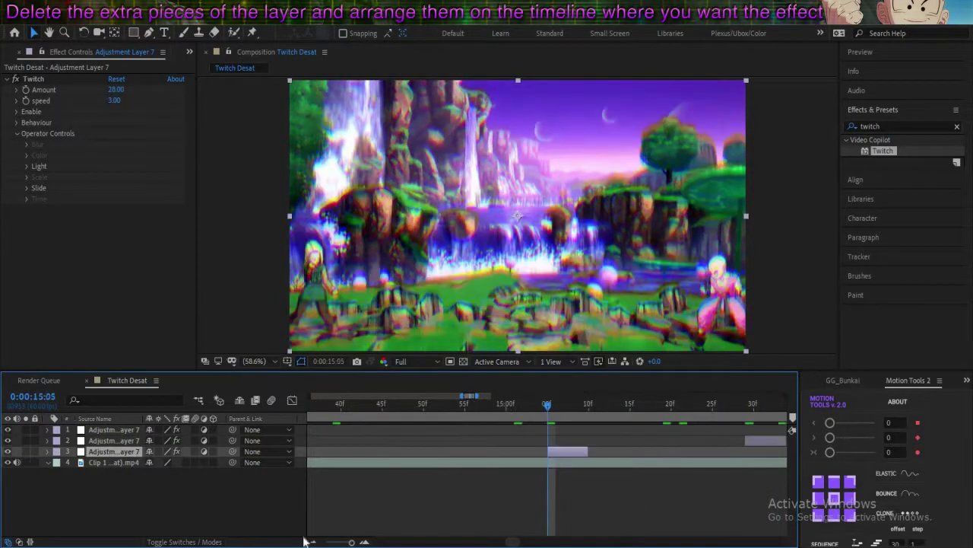
click(312, 541)
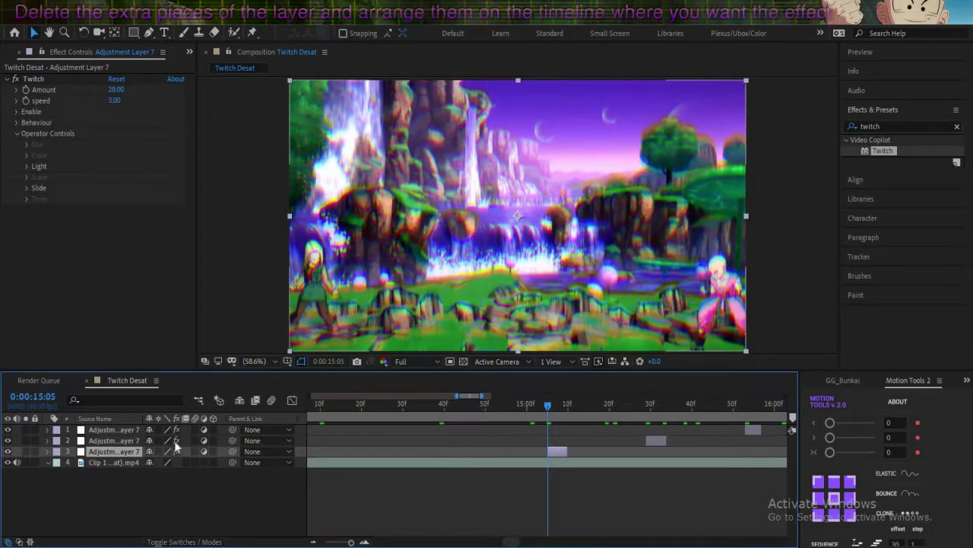
key(ctrl+d)
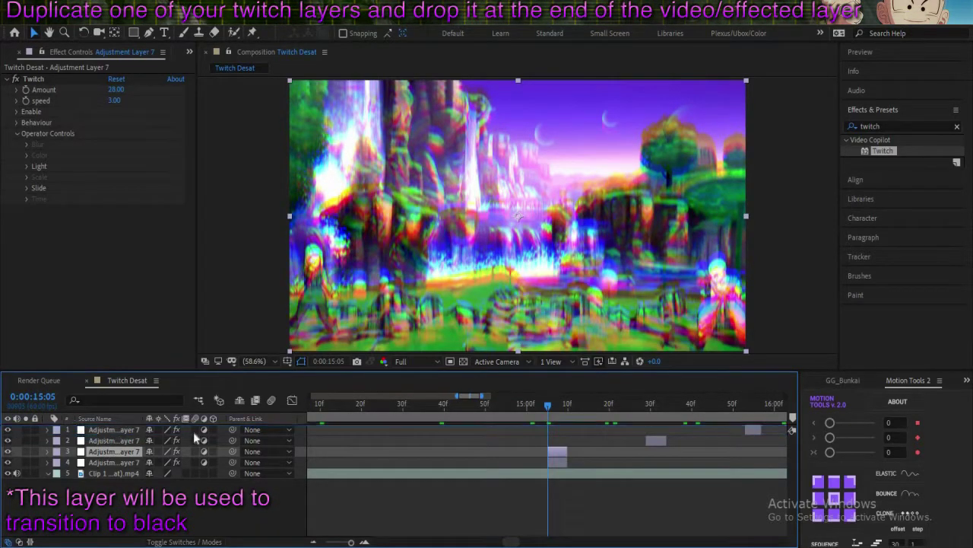
Bring the duplicate Twitch layer to the top and slide it to Clip 1's end.
key(ctrl+shift+bracketright)
drag(507, 541, 520, 543)
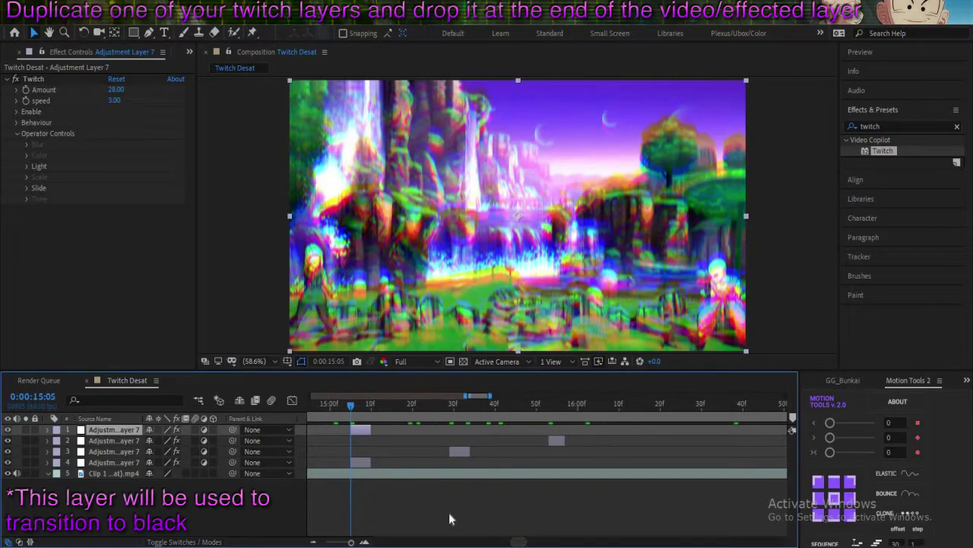
click(317, 541)
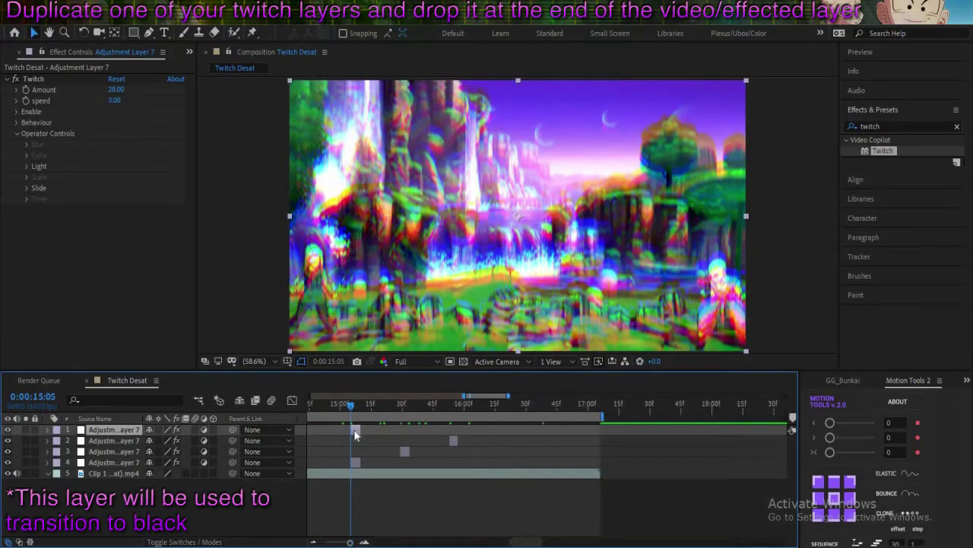
drag(520, 432, 564, 430)
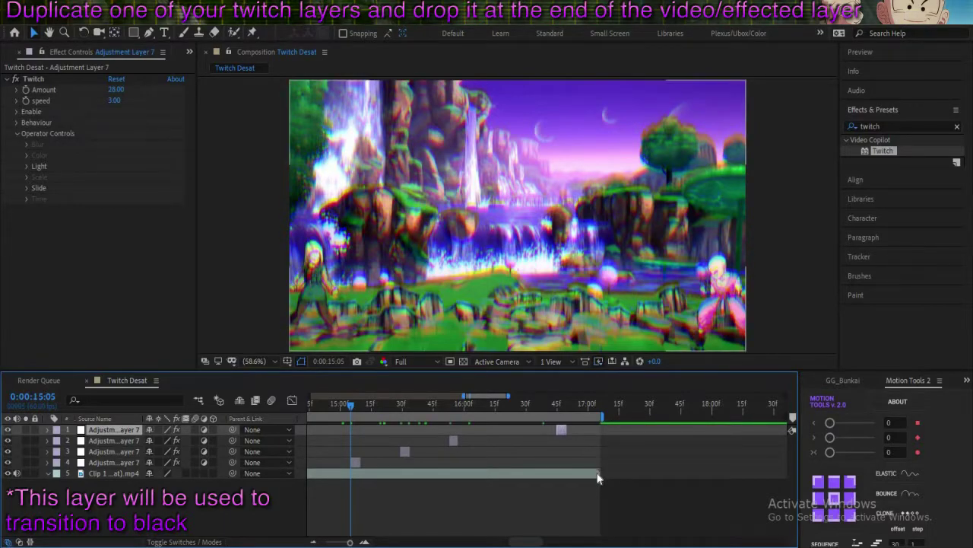
click(575, 474)
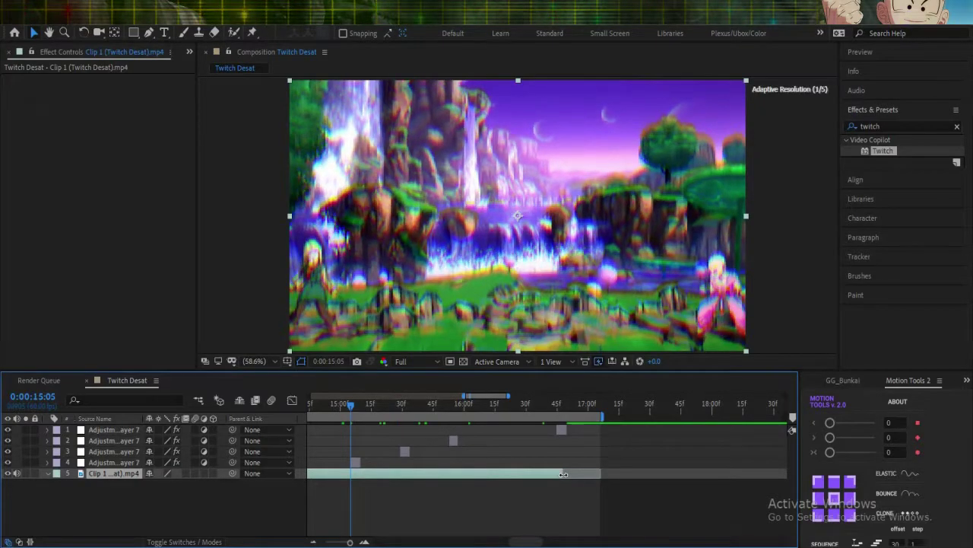
click(560, 431)
key(o)
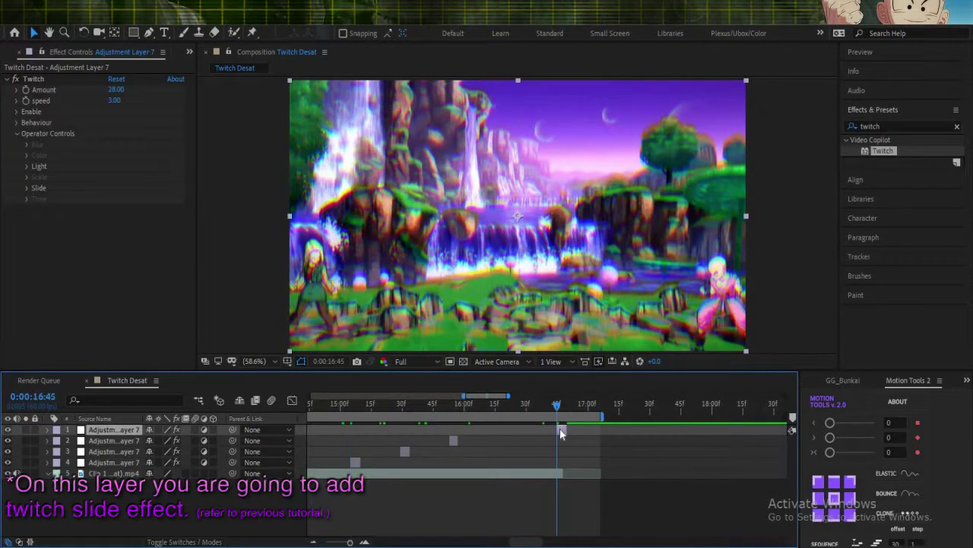
key(Page_Up)
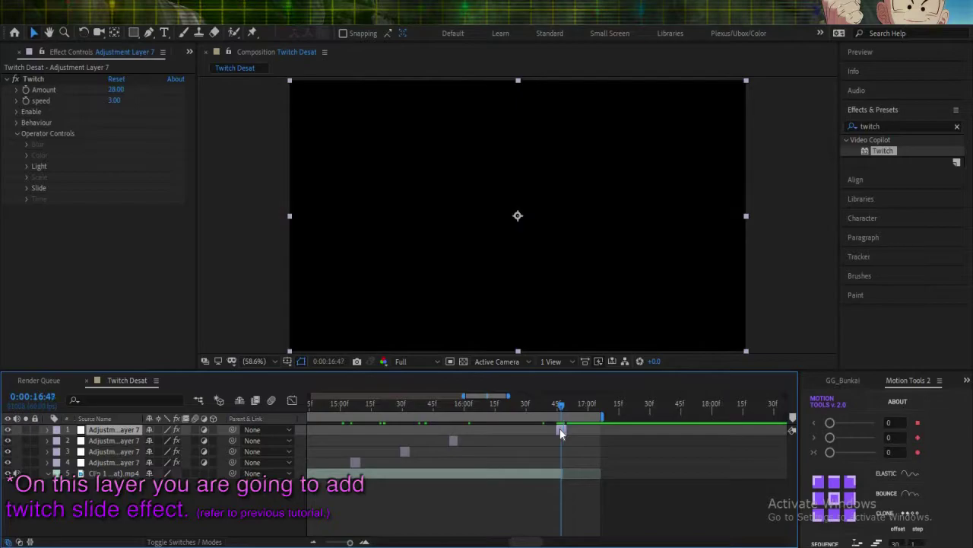
click(114, 91)
Set the Twitch Amount to 100 and disable the Light operator.
text(100)
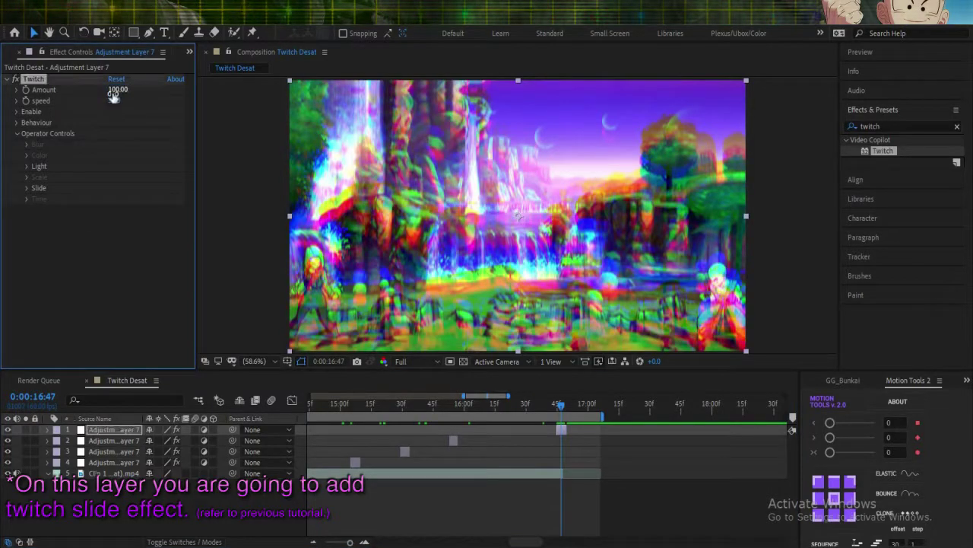
key(Return)
click(26, 166)
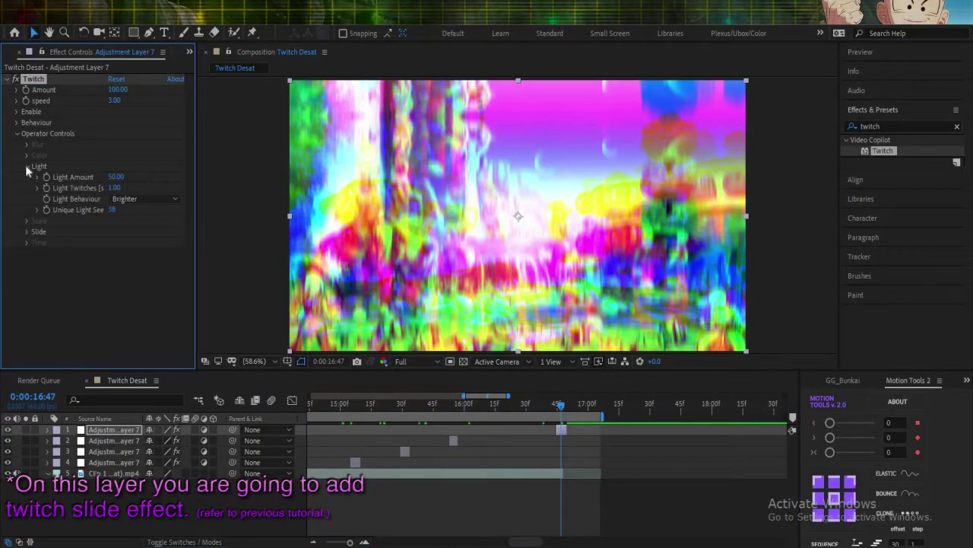
click(26, 166)
click(17, 122)
click(17, 111)
click(111, 143)
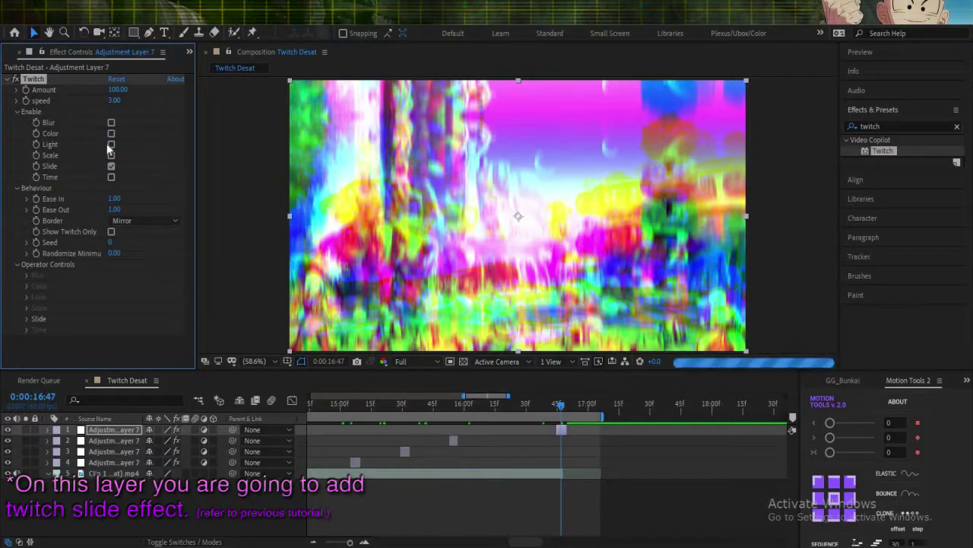
Set the Slide operator's Slide RGB Split to 0.
click(27, 318)
click(114, 340)
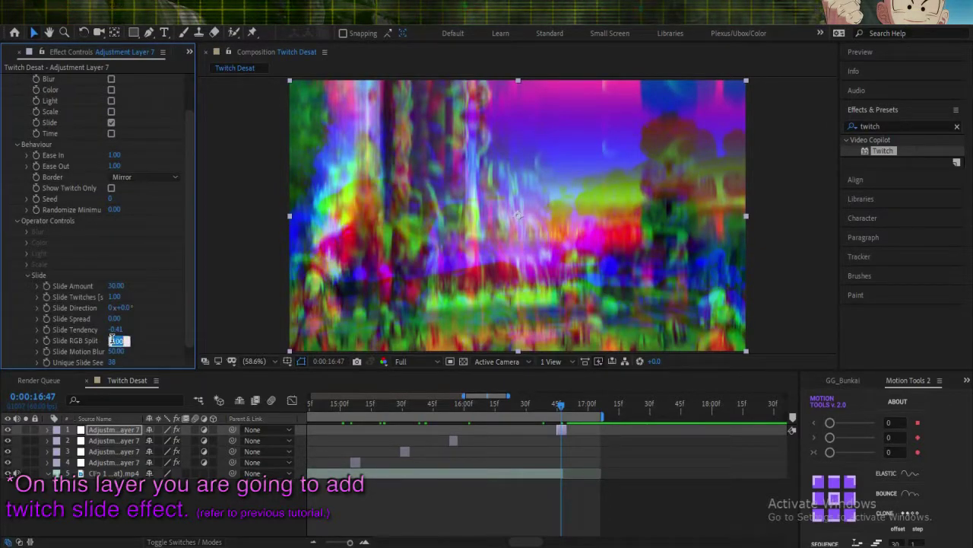
key(Return)
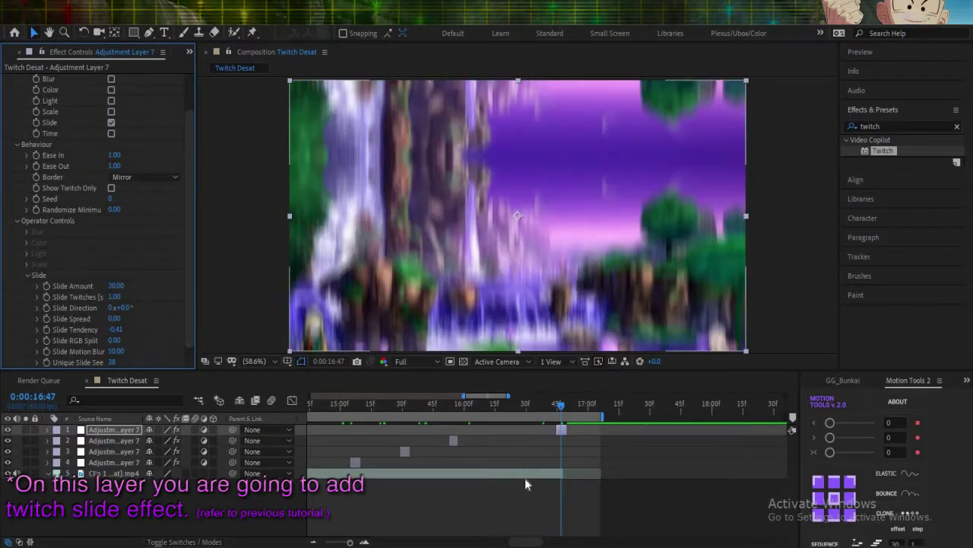
key(Page_Down)
Move the playhead to the start of adjustment layer 4.
scroll(472, 475, left, 3)
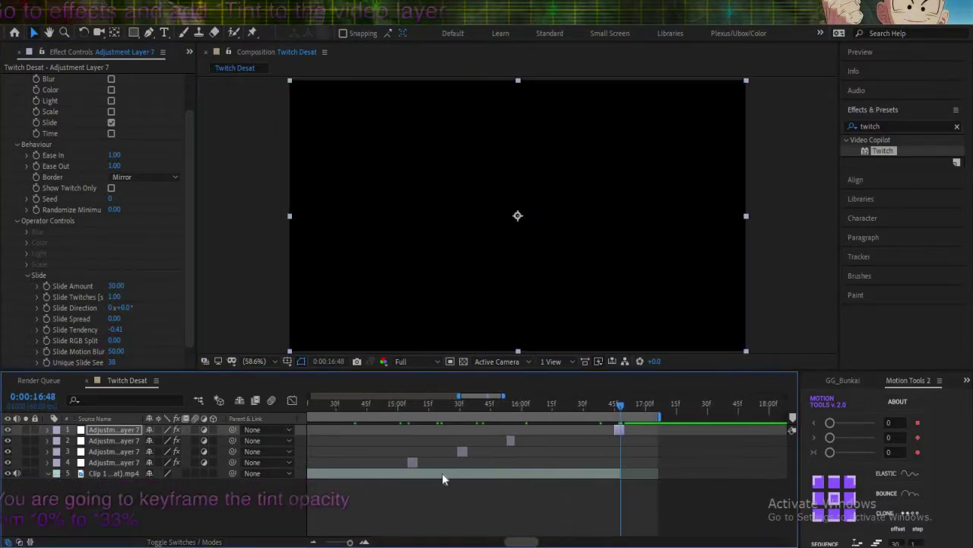
click(415, 464)
key(i)
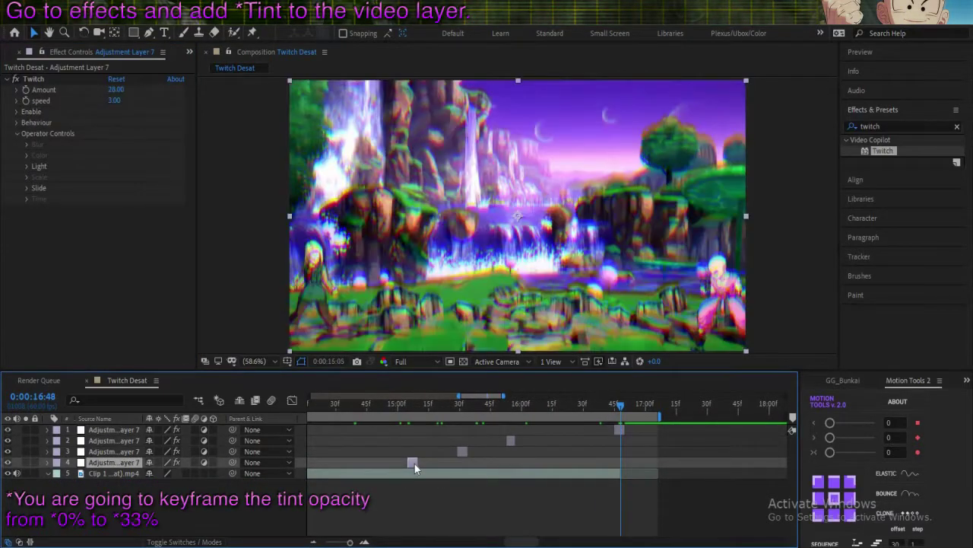
Apply the Tint effect to Clip 1 with Amount to Tint at 0%.
click(413, 473)
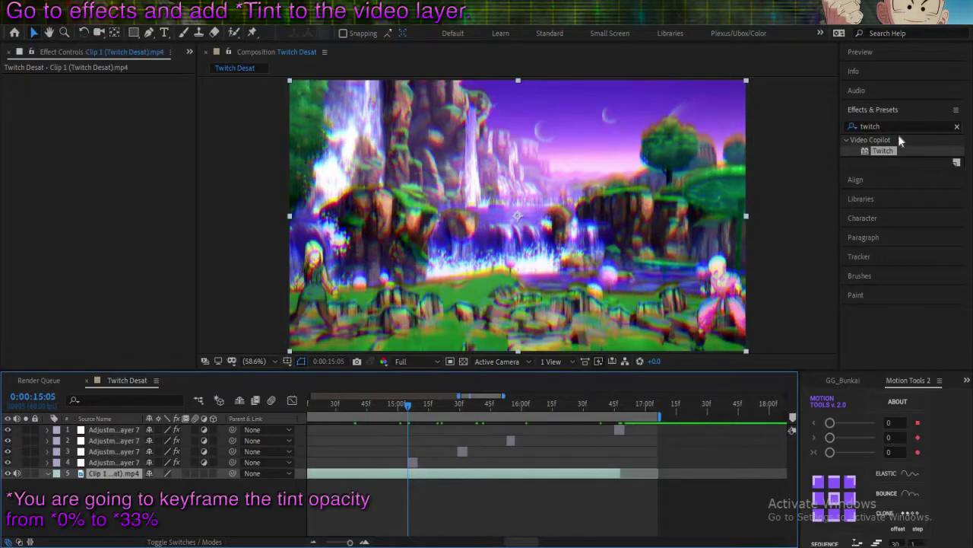
click(870, 125)
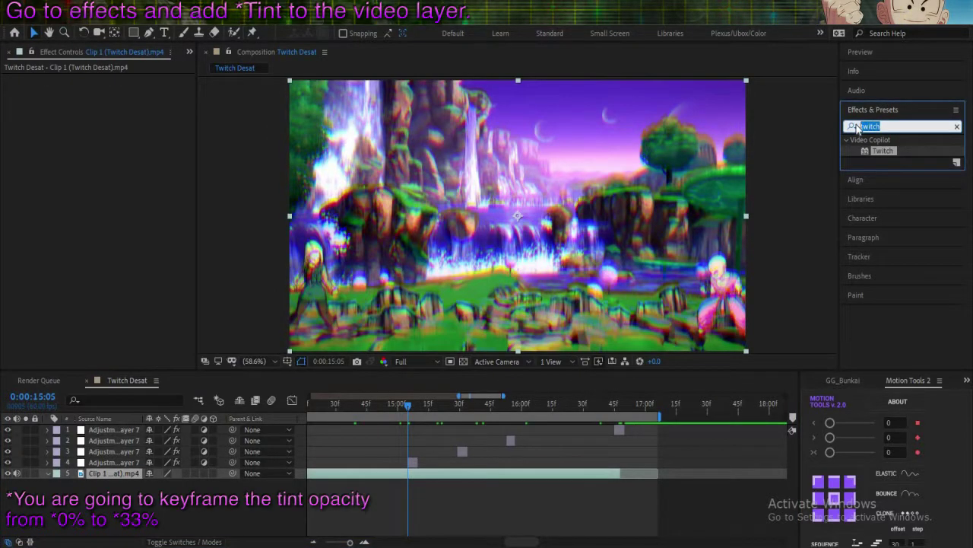
text(tint)
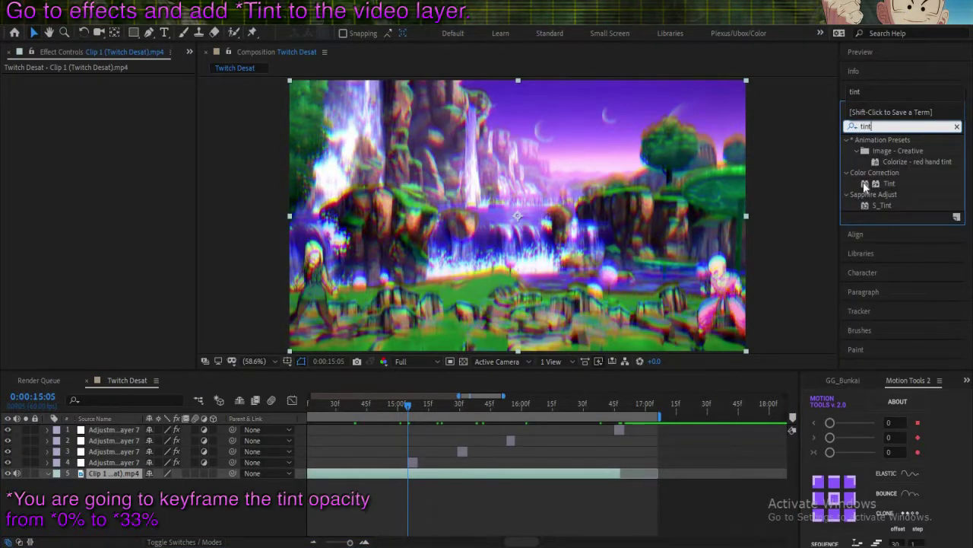
drag(864, 186, 27, 115)
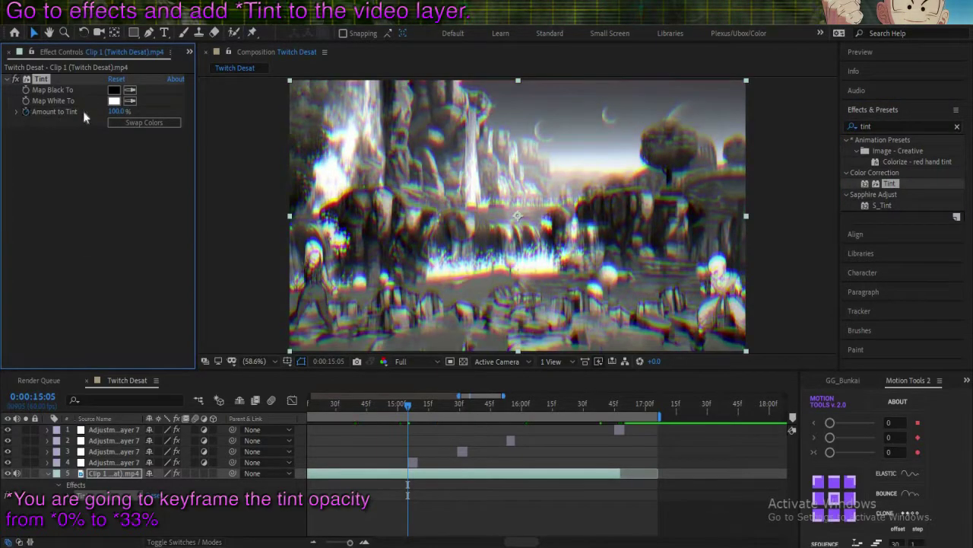
text(0)
key(Return)
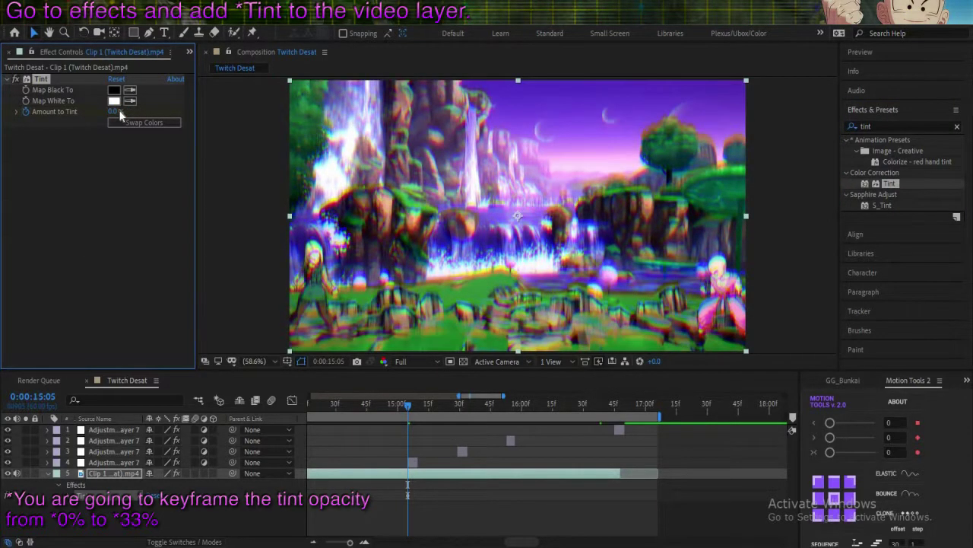
click(364, 542)
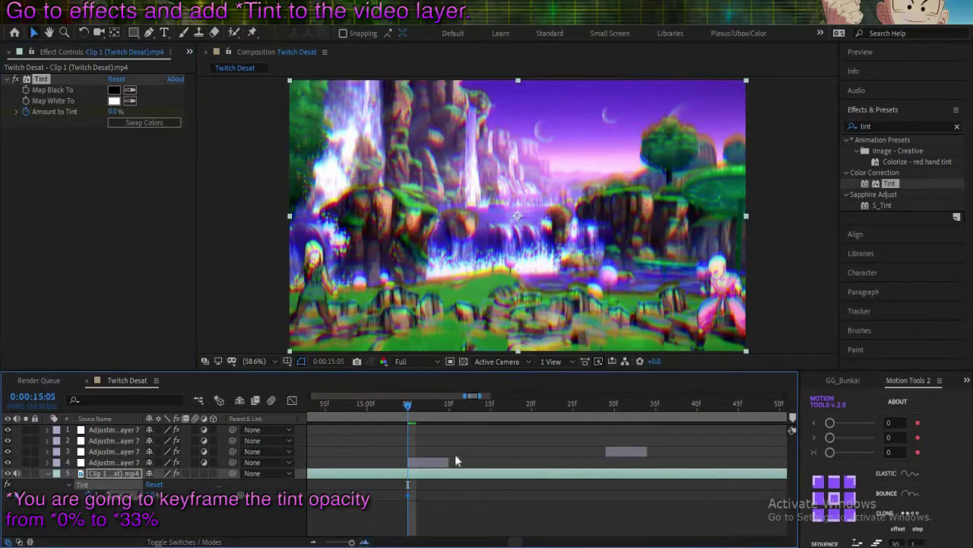
Keyframe the Tint Amount at 33% on layer 4's last frame.
click(444, 462)
key(o)
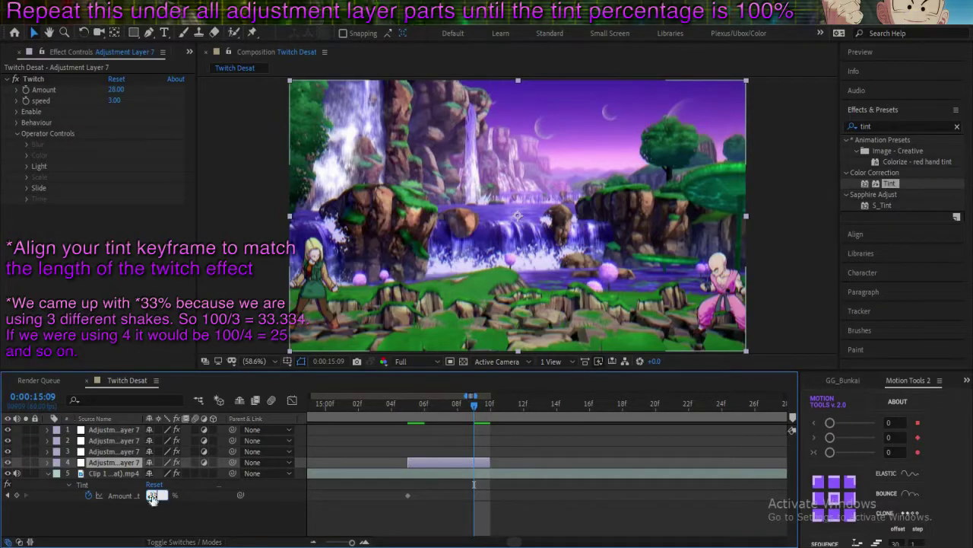
key(Return)
Hold the Tint Amount with a keyframe at layer 3's start, then go to layer 3's end.
click(119, 452)
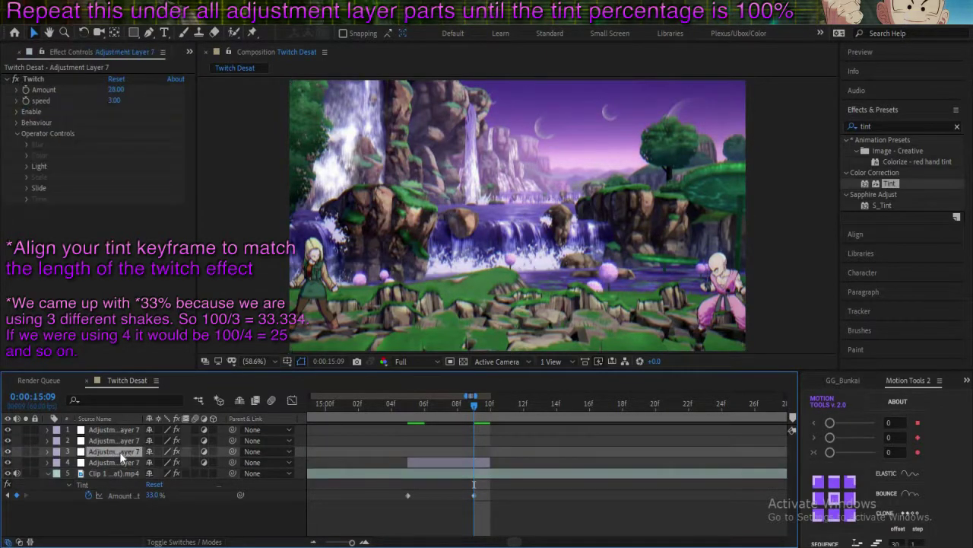
key(i)
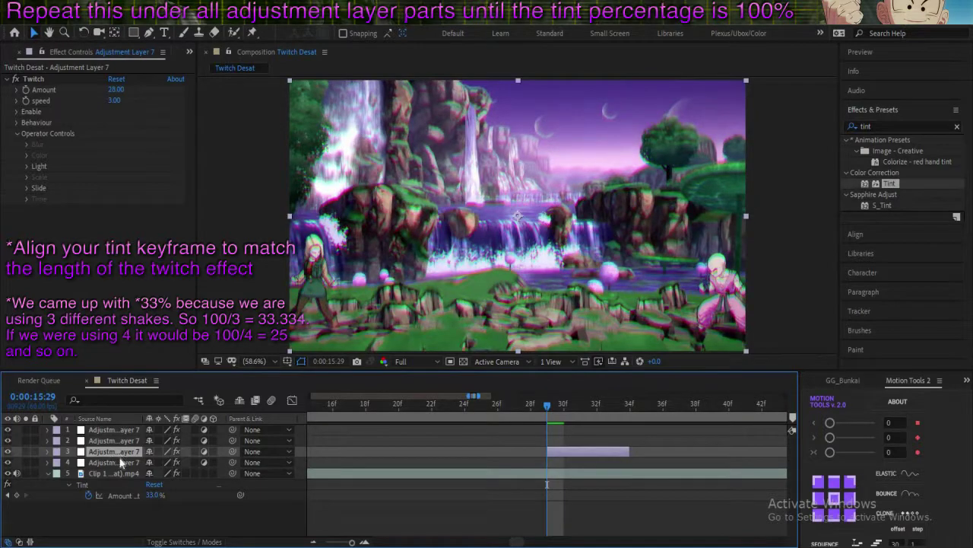
click(16, 495)
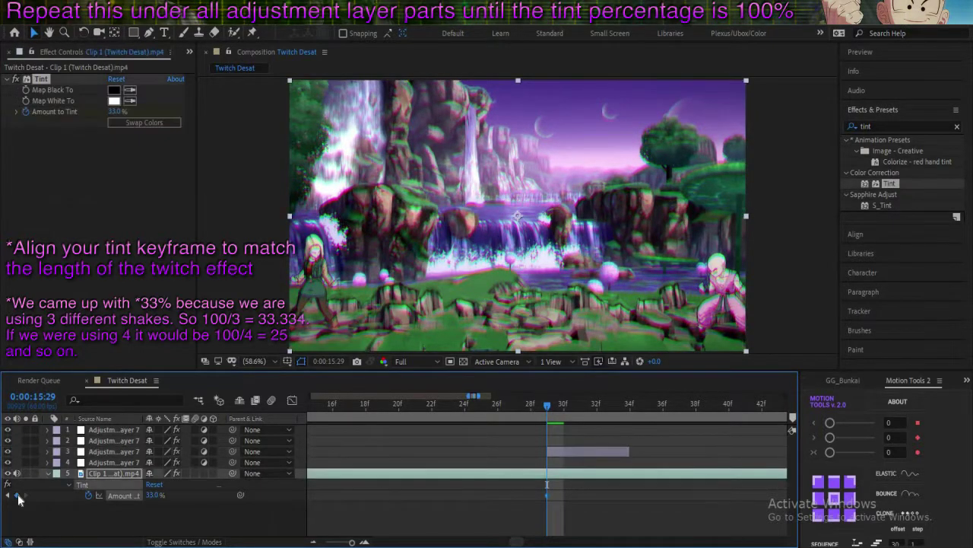
click(103, 451)
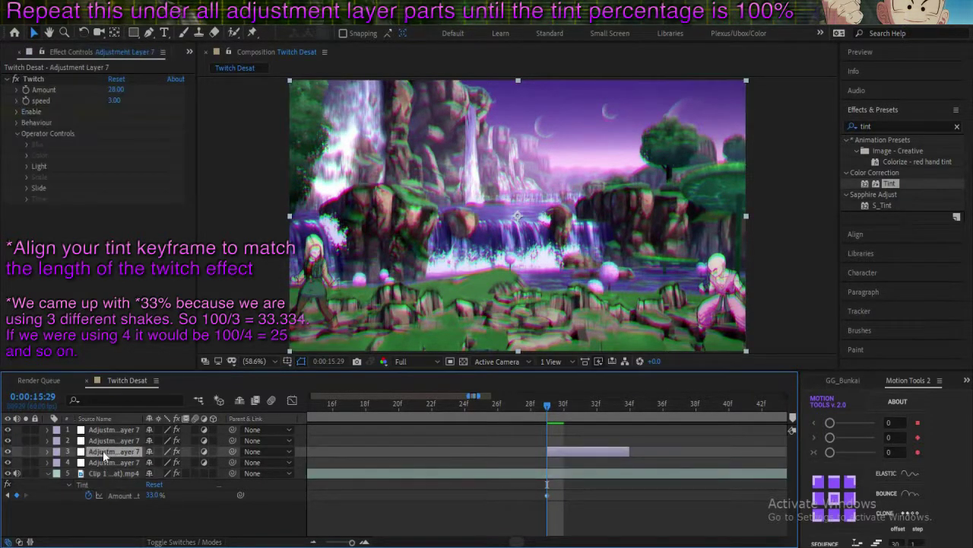
key(o)
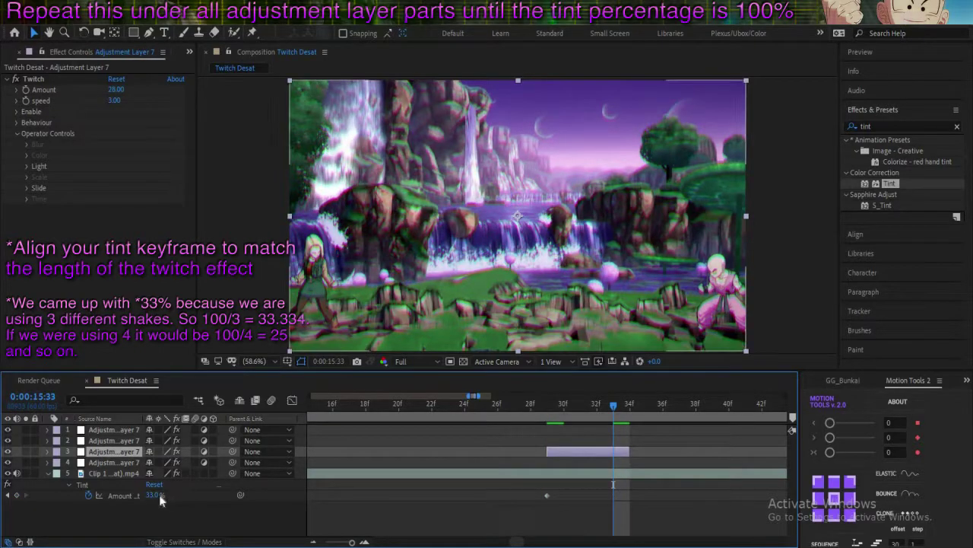
click(155, 494)
Keyframe Tint Amount at 67% at layer 3's end and hold it at layer 2's start.
text(67)
key(Return)
click(107, 441)
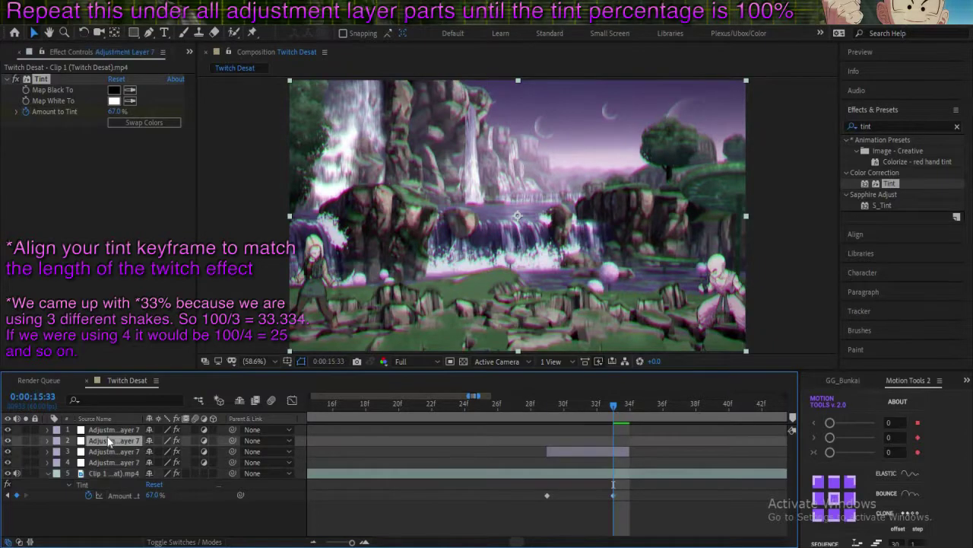
key(i)
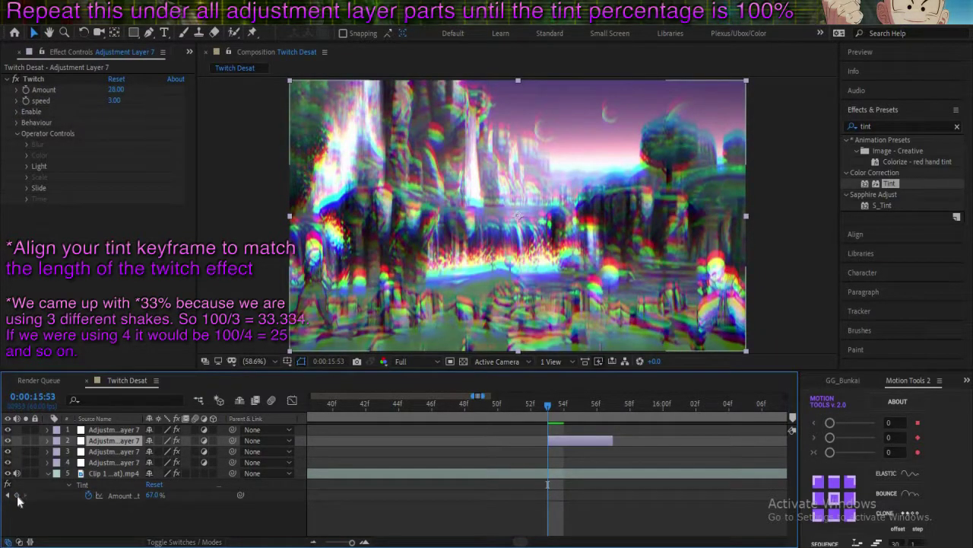
click(17, 495)
Keyframe the Tint Amount at 100% at 15:56.
click(128, 441)
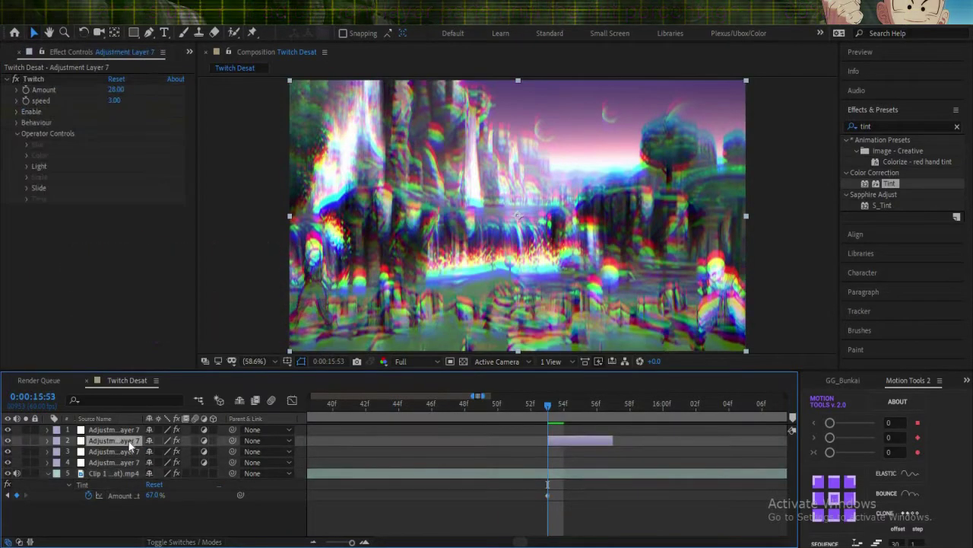
key(Page_Down)
key(Page_Down)
key(Page_Down)
click(149, 496)
text(100)
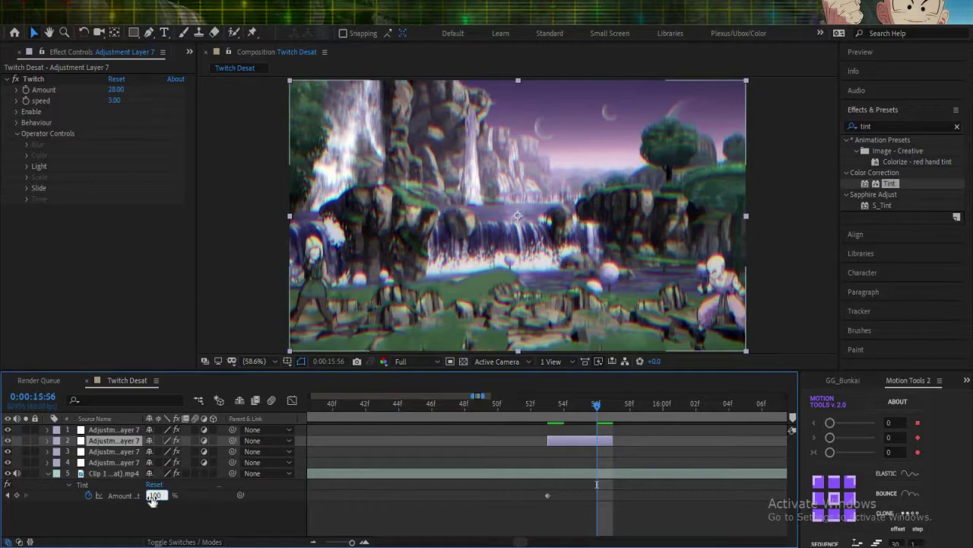
key(Return)
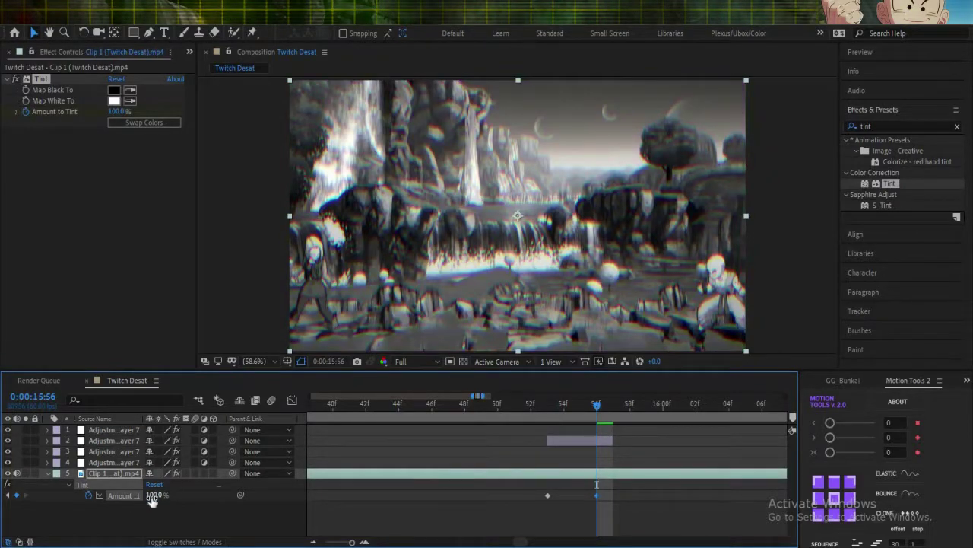
click(115, 428)
key(i)
click(313, 541)
click(314, 542)
click(642, 405)
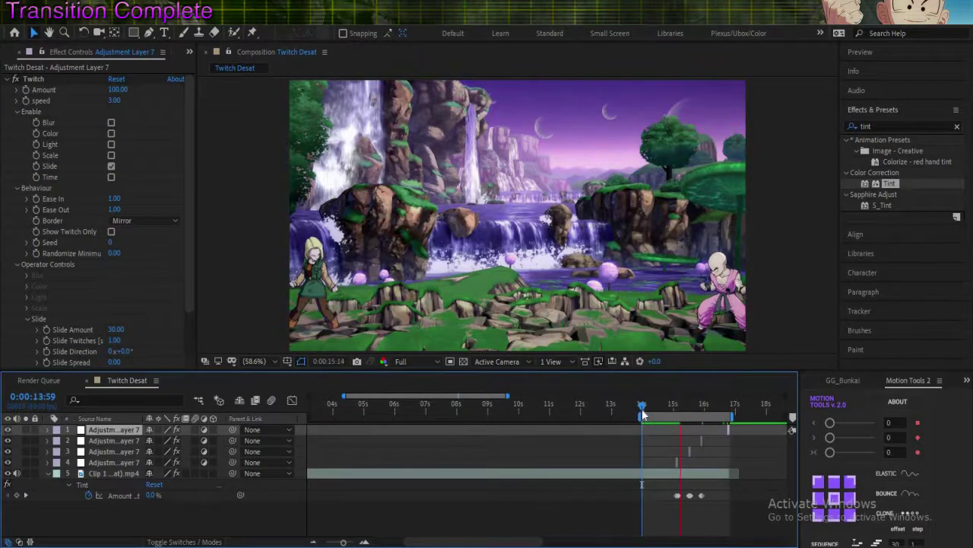